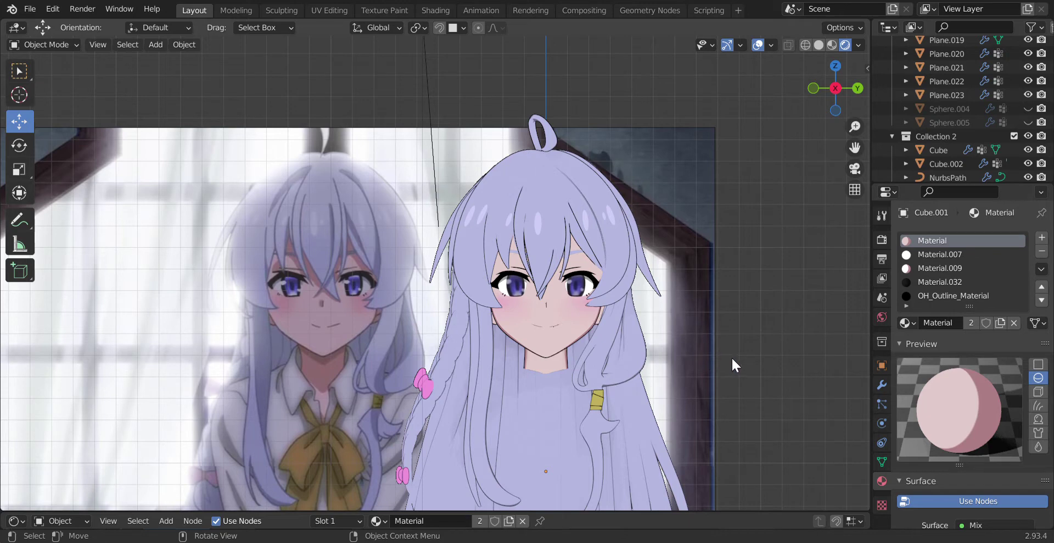
Step: Pan and zoom the camera view to frame the character over the reference image
shift+middle_drag(727, 354, 718, 341)
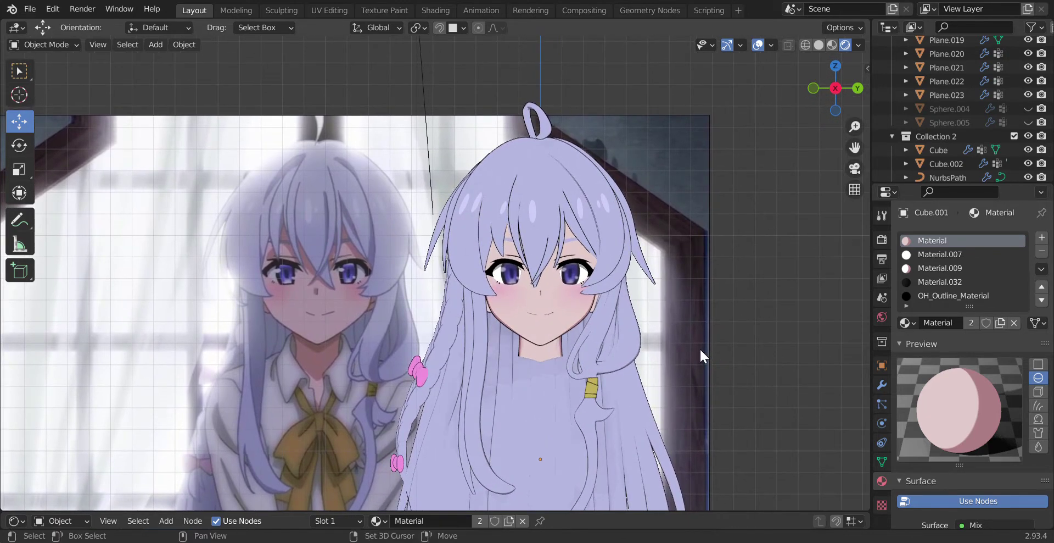
scroll(680, 347, up, 1)
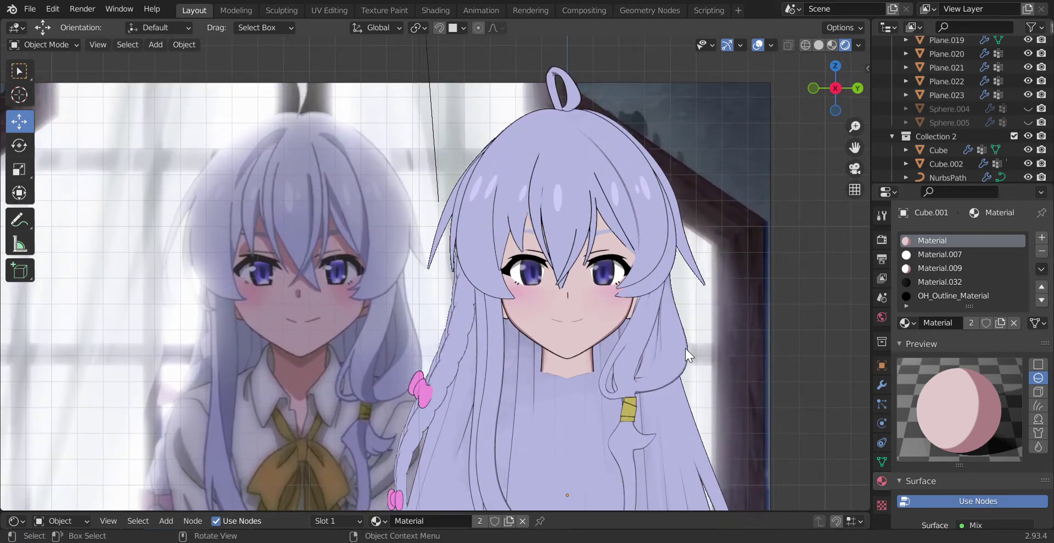
scroll(686, 347, up, 1)
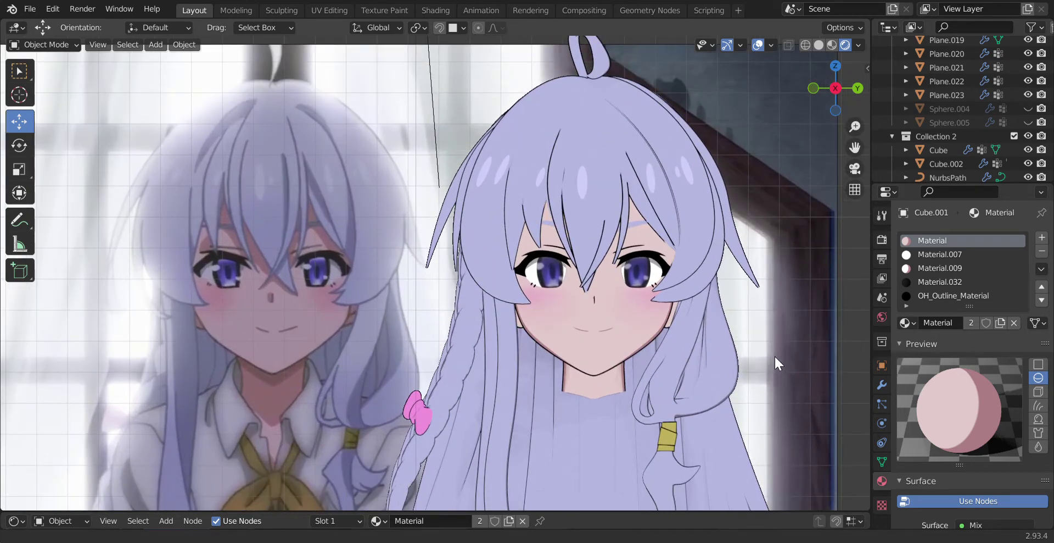
shift+middle_drag(775, 355, 780, 357)
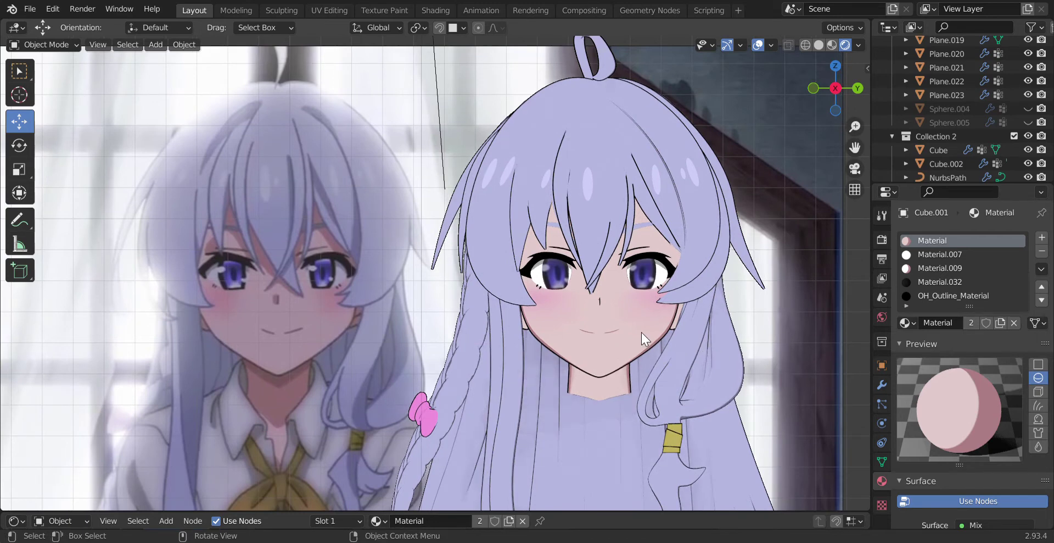
Step: Enter Edit Mode on the face mesh and frame its vertex grid
key(Tab)
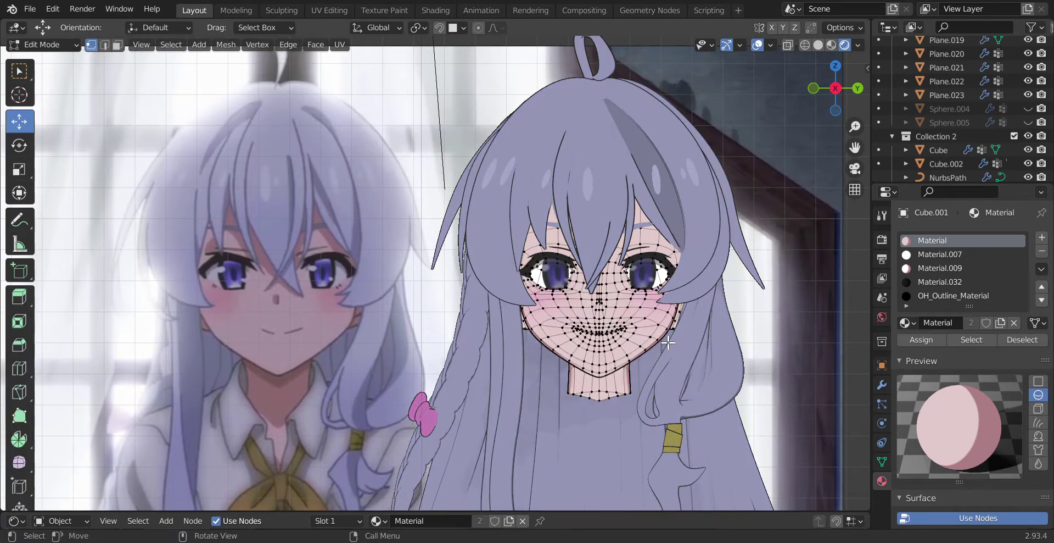
shift+middle_drag(751, 369, 764, 372)
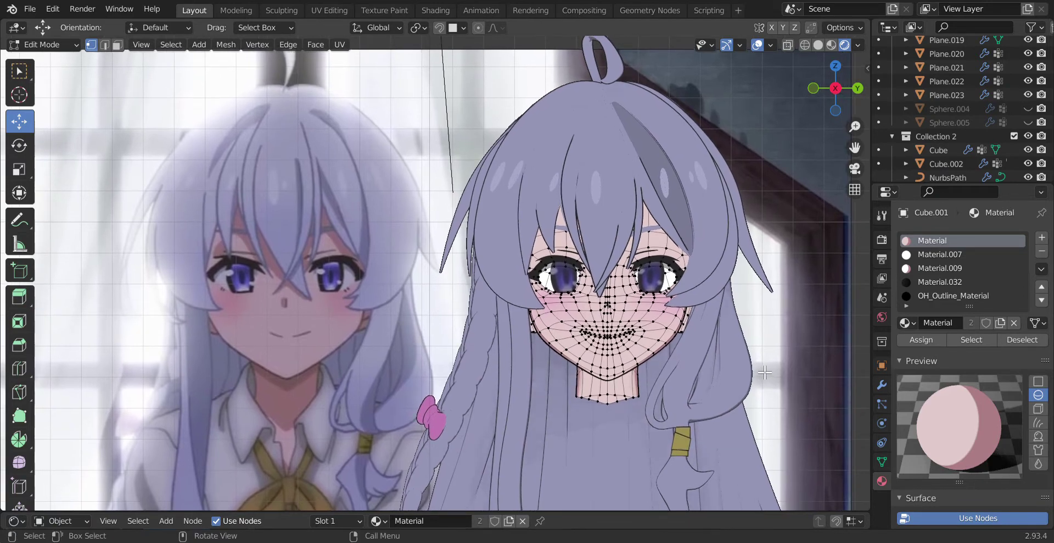
scroll(765, 372, up, 1)
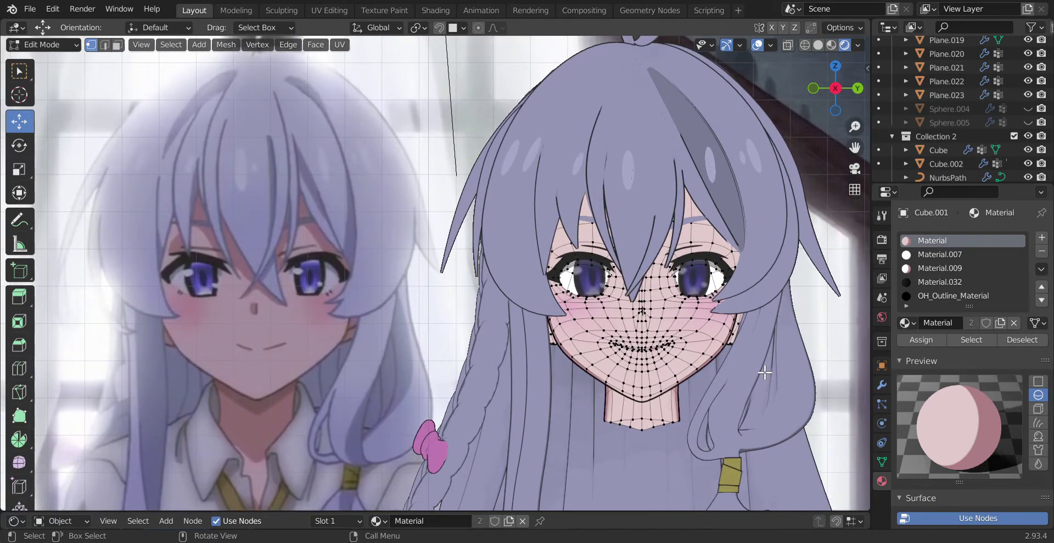
scroll(765, 372, down, 1)
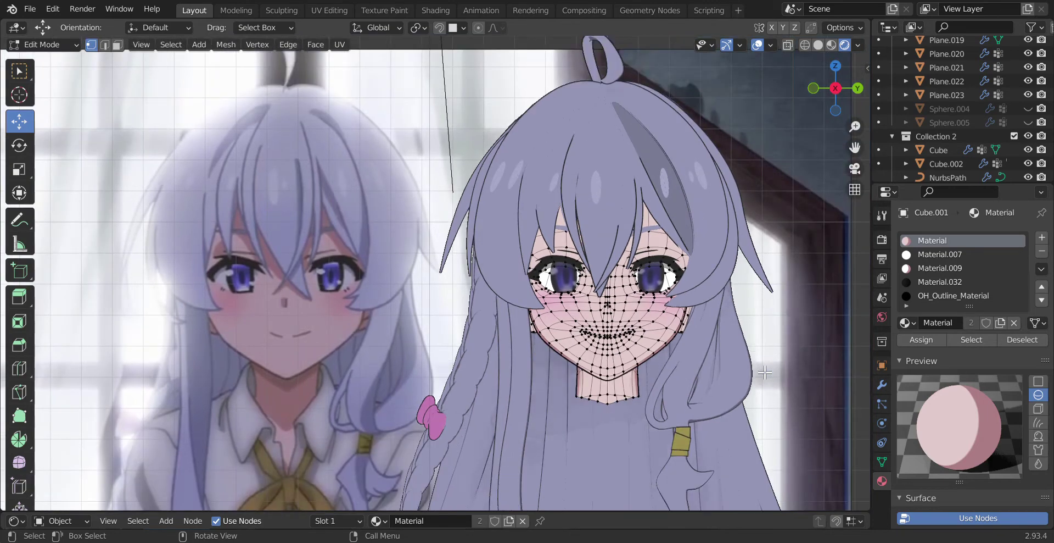
scroll(765, 373, down, 1)
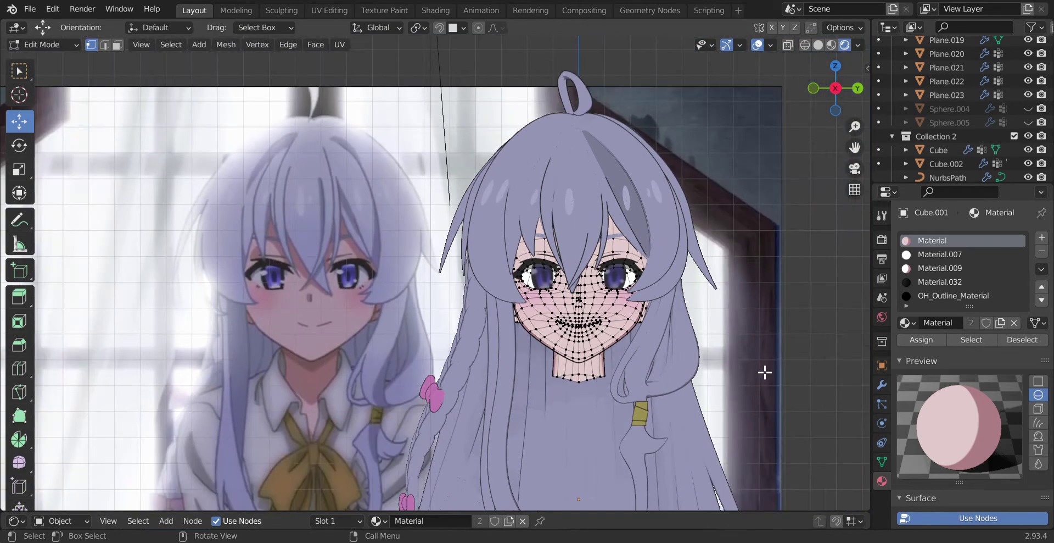
Step: Switch to a side profile view and zoom in on the centred head
key(ctrl+KP_1)
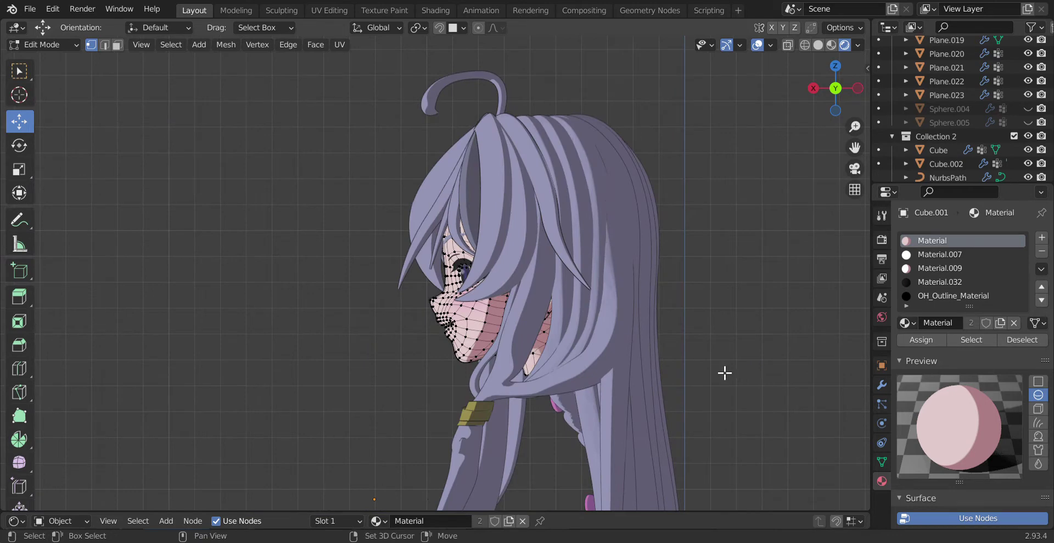
shift+middle_drag(725, 373, 675, 373)
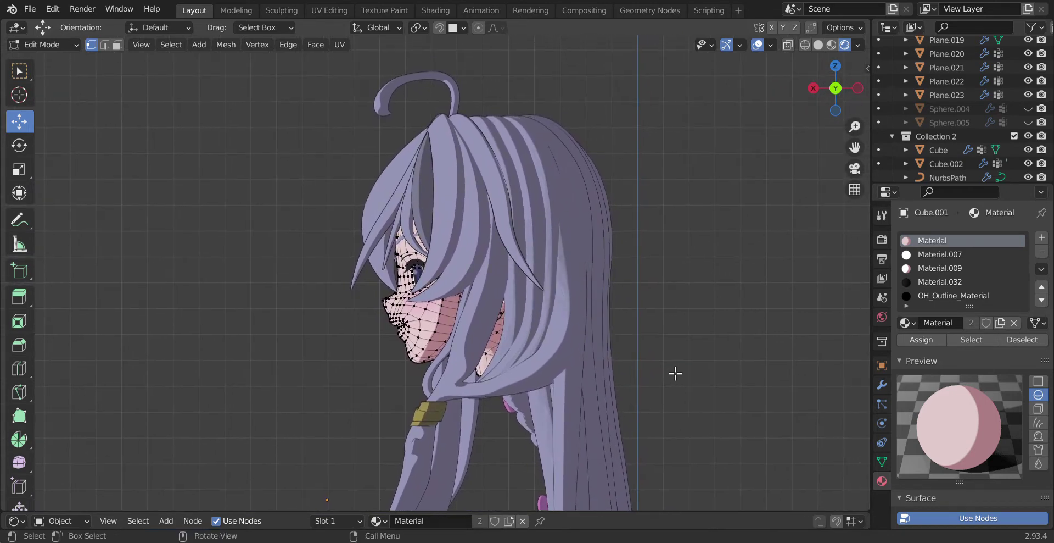
scroll(676, 373, up, 1)
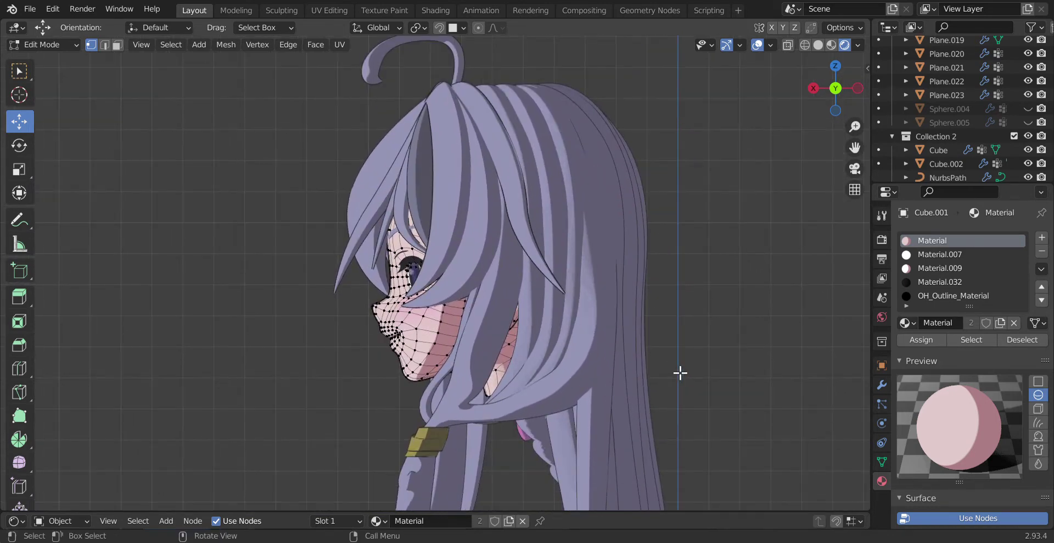
scroll(681, 372, up, 1)
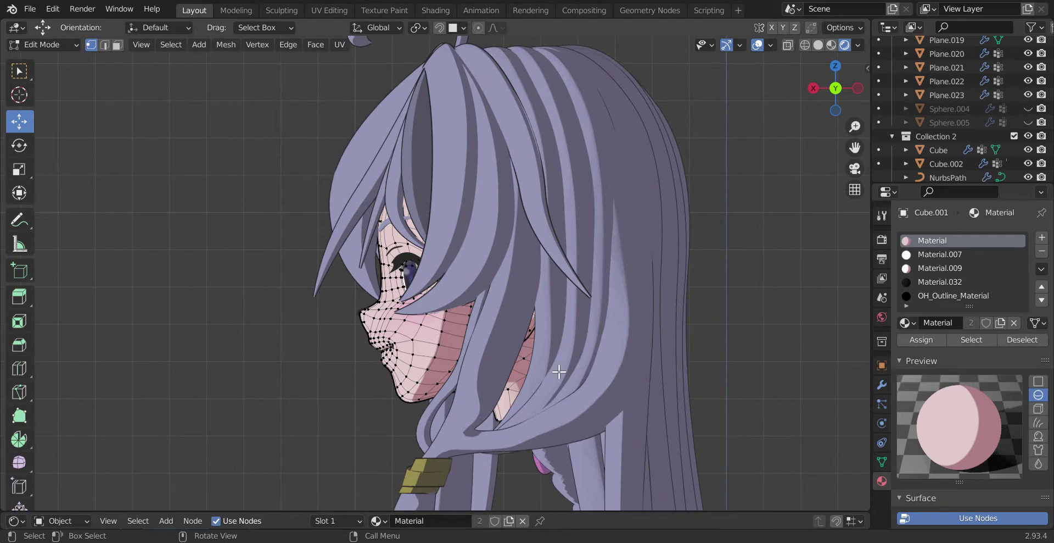
Step: Switch the viewport to Wireframe shading
key(z)
key(4)
key(z)
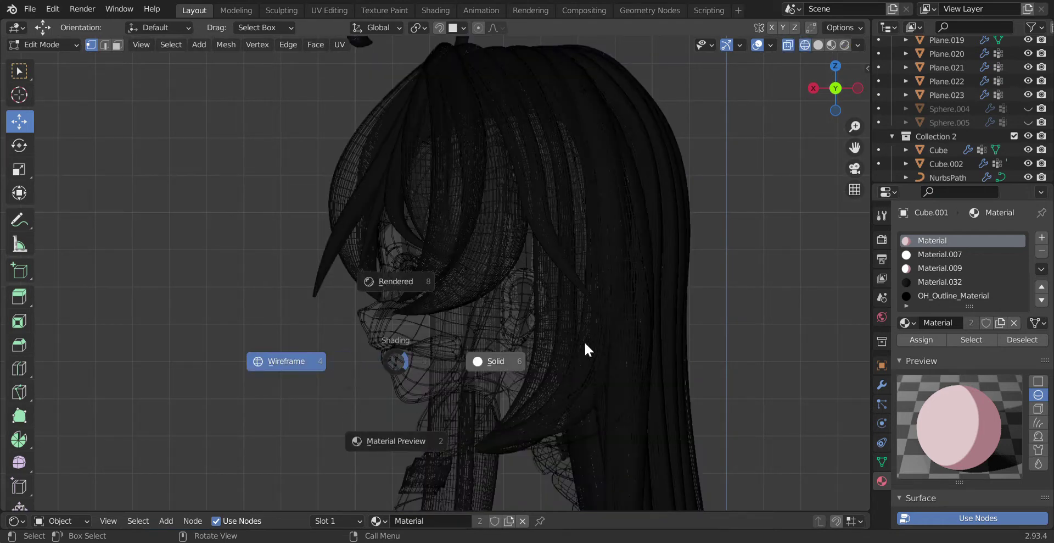
click(284, 363)
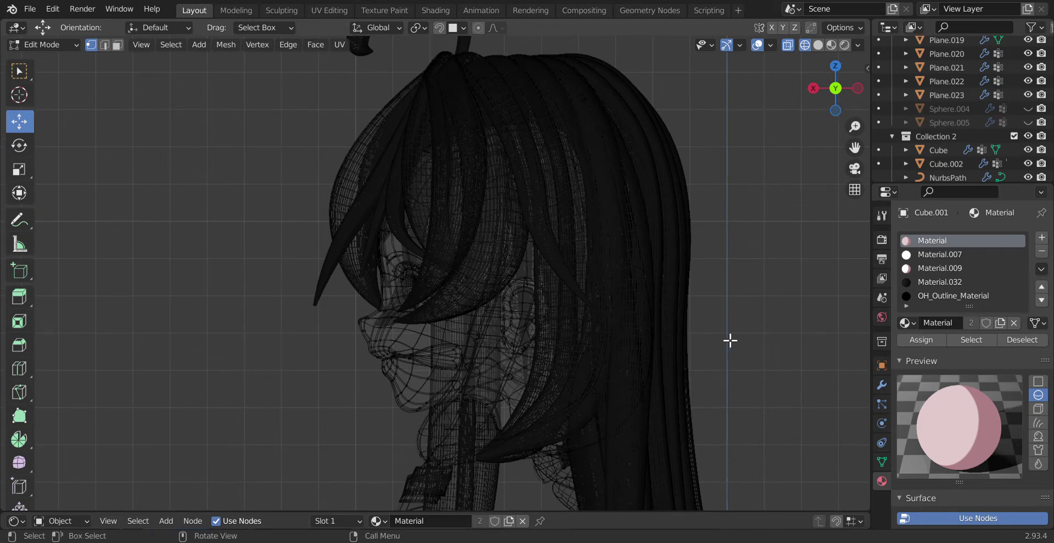
Step: Hide Collection 2 to frame the bare head profile, then make the hair visible again
click(1028, 136)
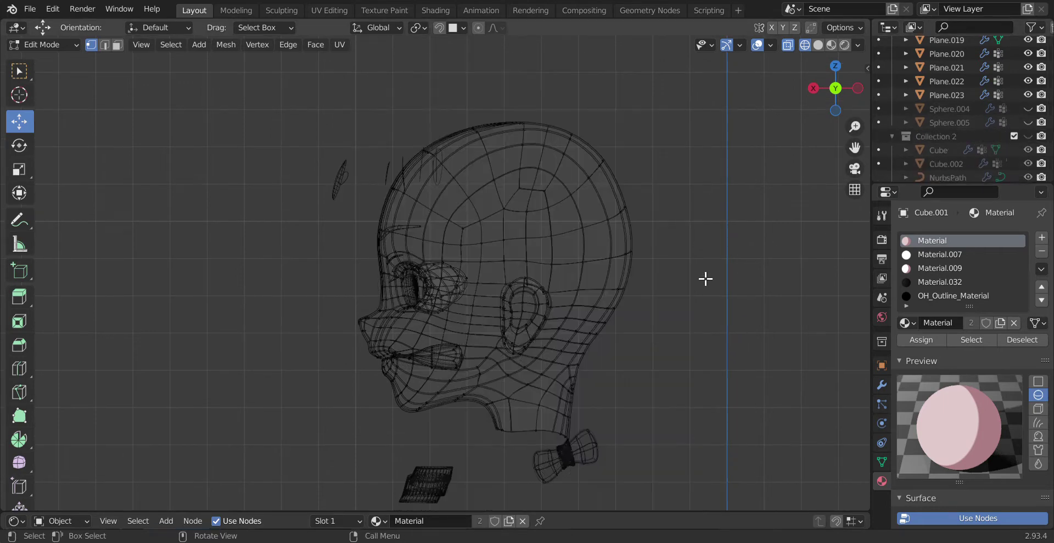
shift+middle_drag(693, 313, 697, 315)
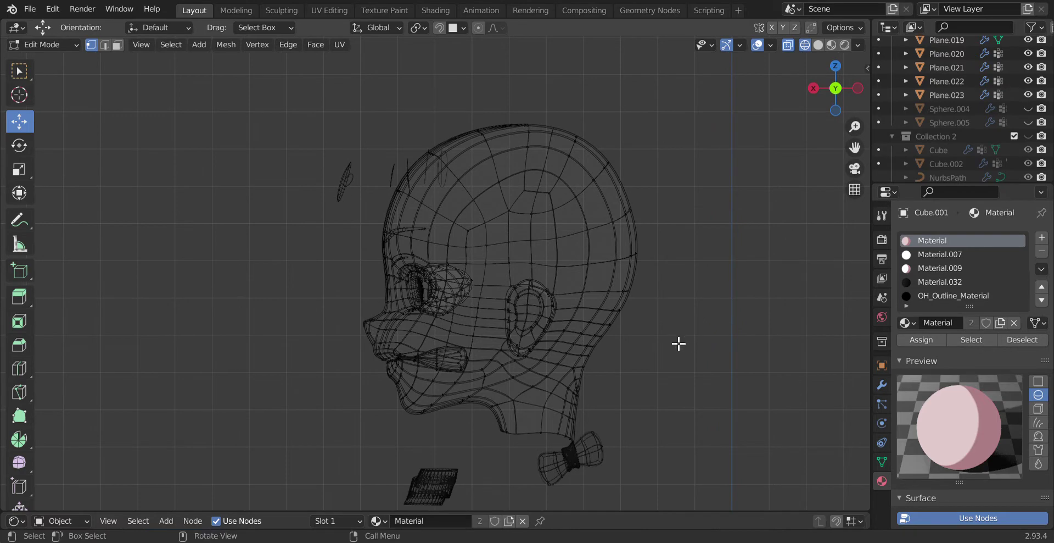
scroll(679, 344, up, 1)
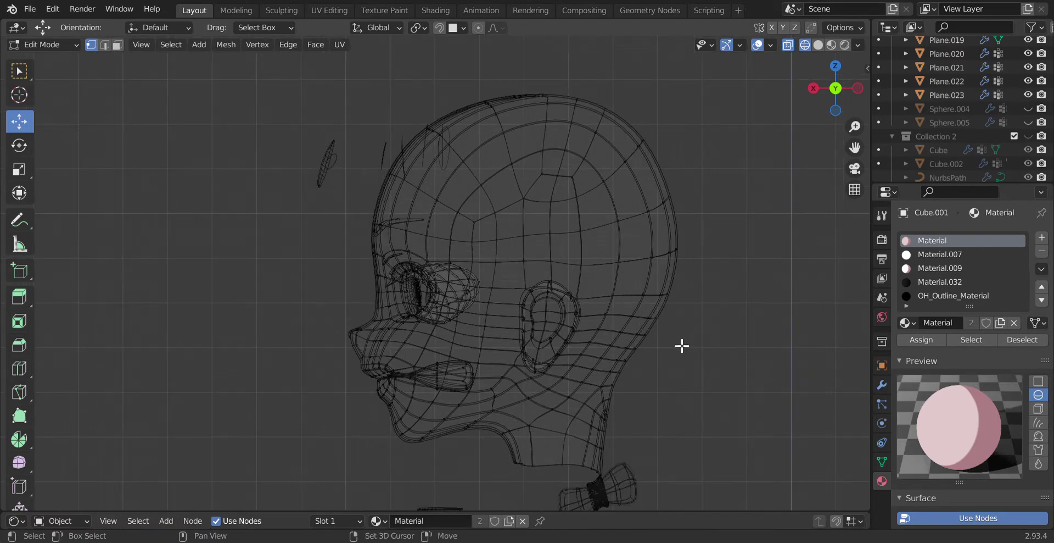
mouse_move(682, 345)
shift+middle_down()
mouse_move(682, 280)
mouse_move(681, 326)
shift+middle_up()
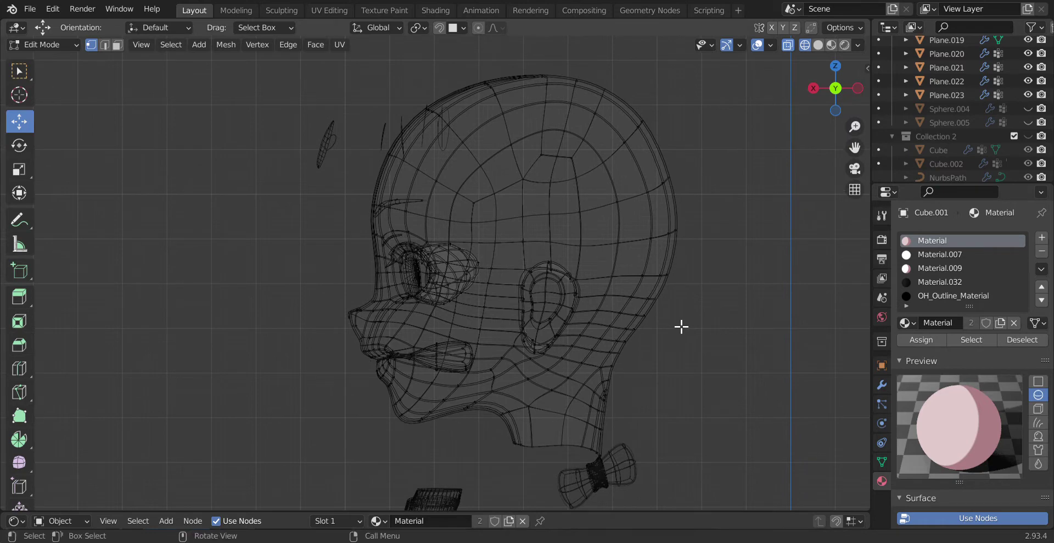
scroll(682, 326, down, 1)
shift+scroll(671, 323, up, 1)
shift+scroll(671, 329, up, 2)
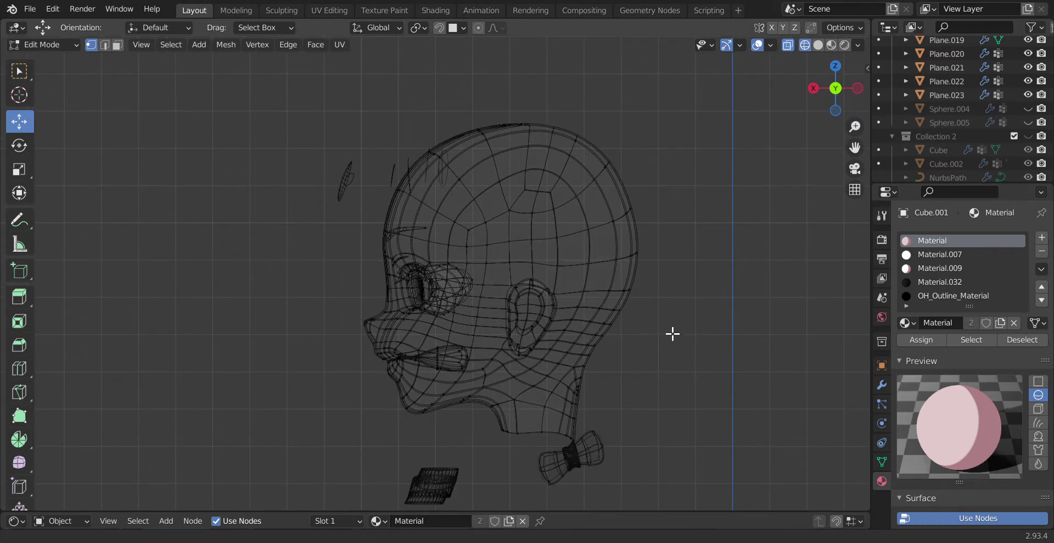
click(1028, 135)
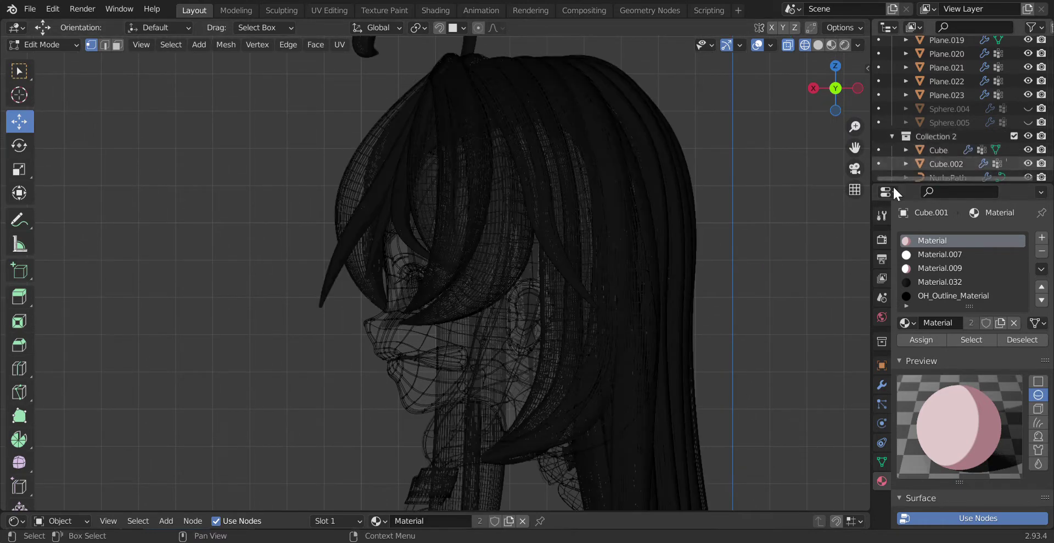
key(z)
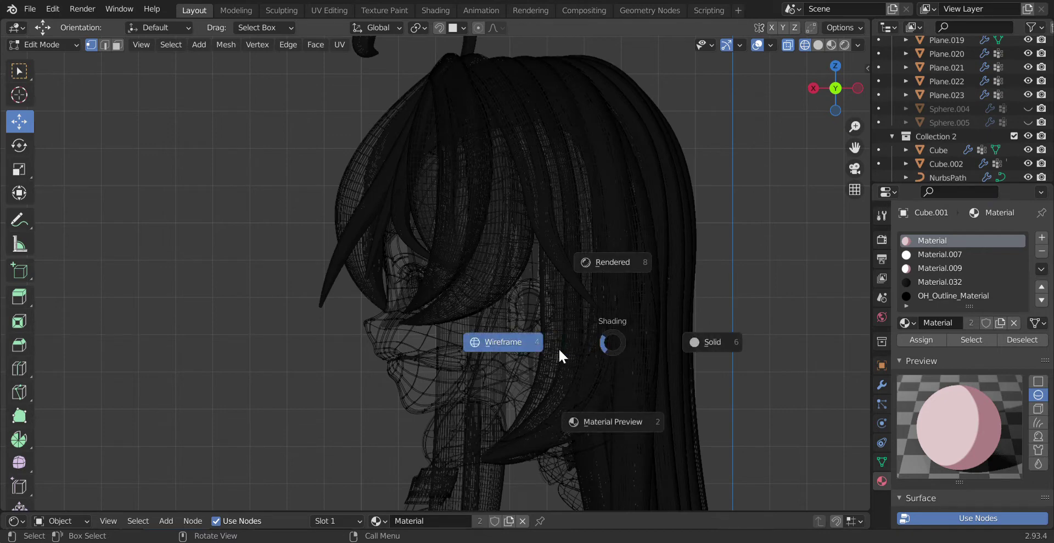
Step: Switch to Rendered shading to see toon colours and zoom out
click(618, 272)
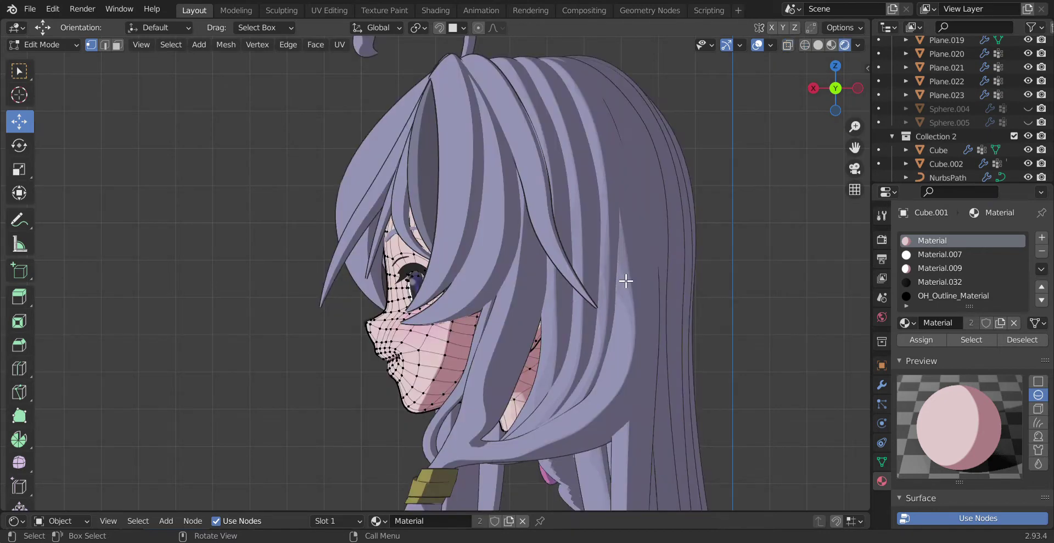
scroll(736, 347, down, 1)
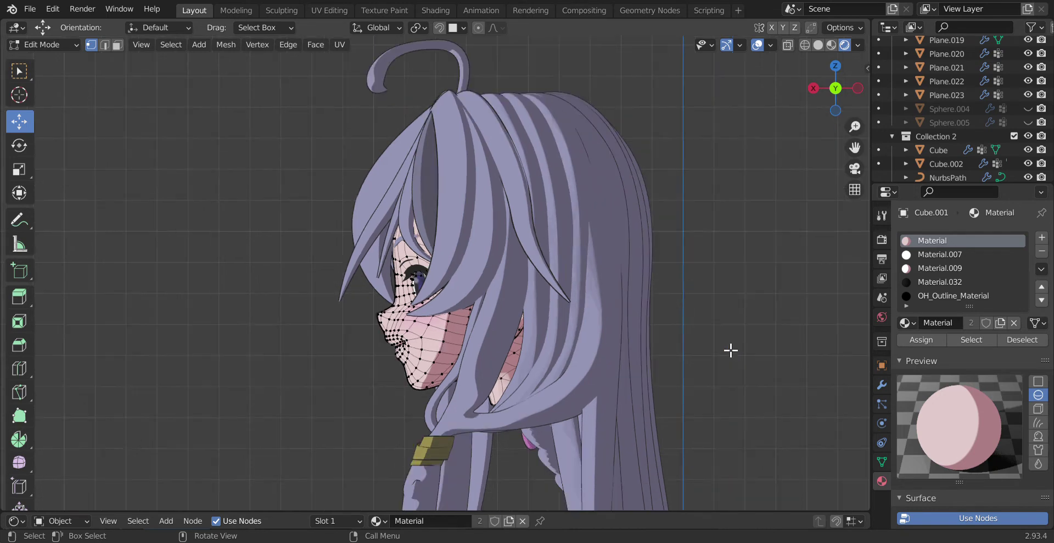
scroll(725, 352, down, 1)
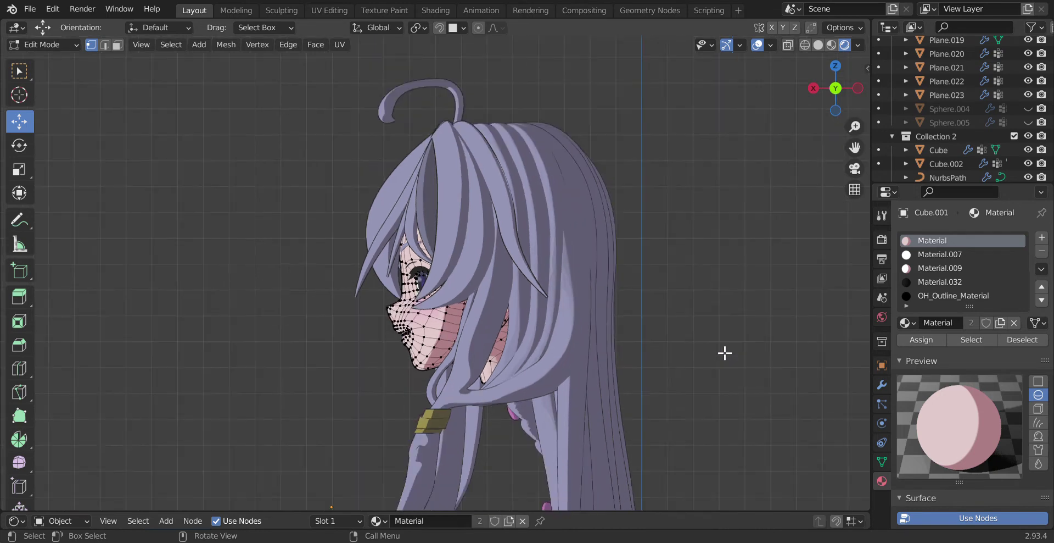
Step: Return to Object Mode with nothing selected and snap to the front view
key(Tab)
click(679, 358)
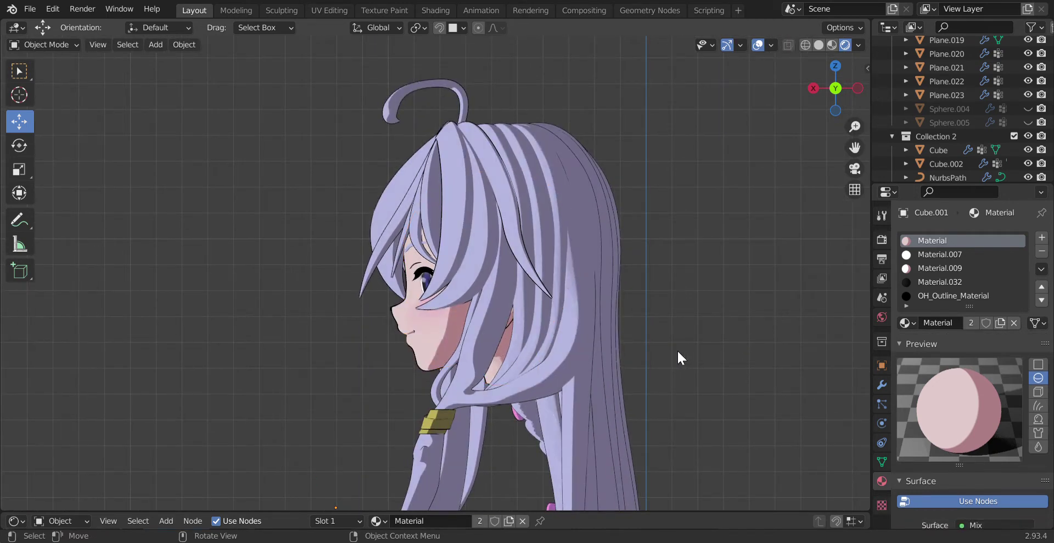
mouse_move(674, 351)
shift+middle_down()
mouse_move(674, 328)
mouse_move(660, 344)
shift+middle_up()
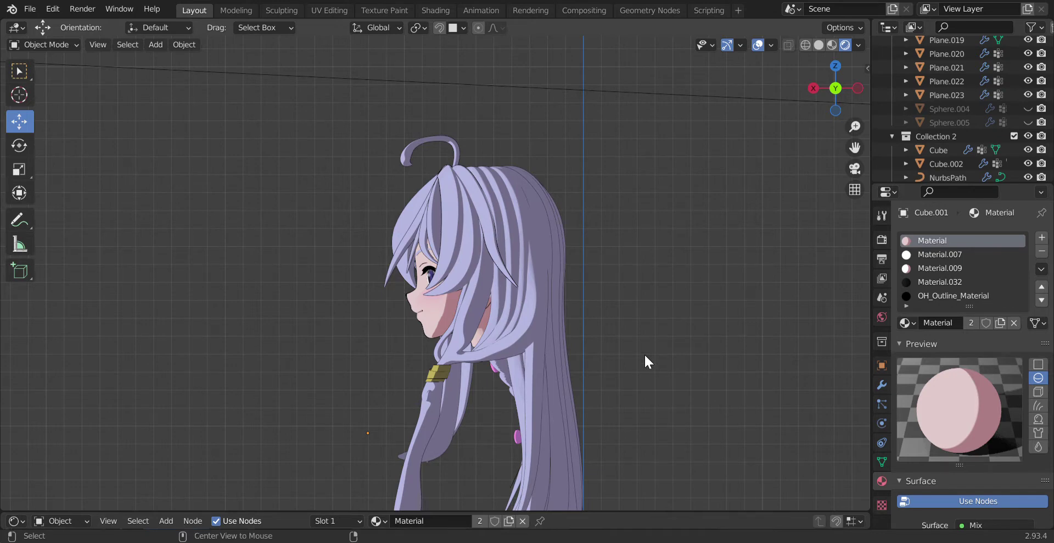
key(KP_3)
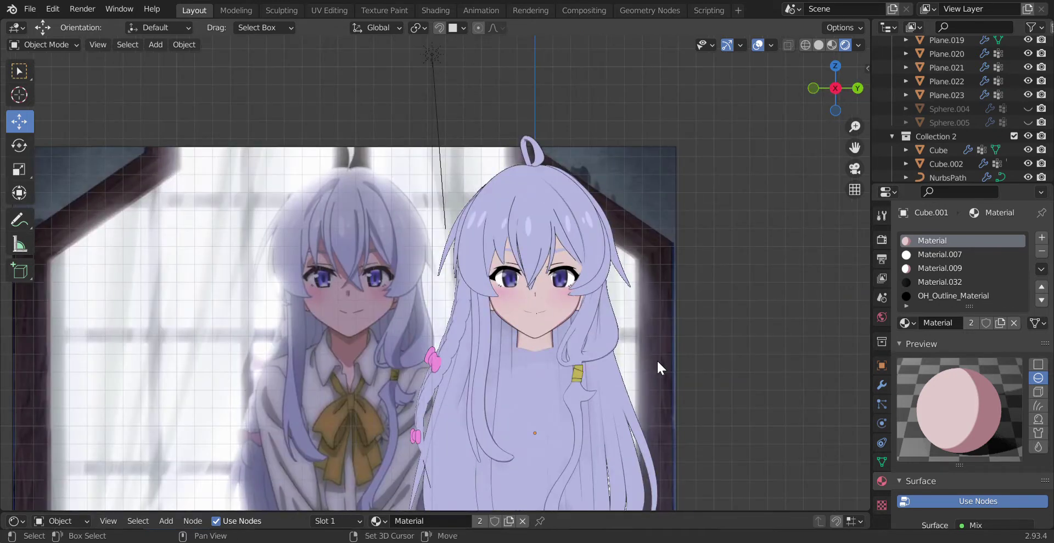
Step: Pan and zoom out over the reference, then orbit into a perspective side view
shift+middle_drag(658, 360, 659, 332)
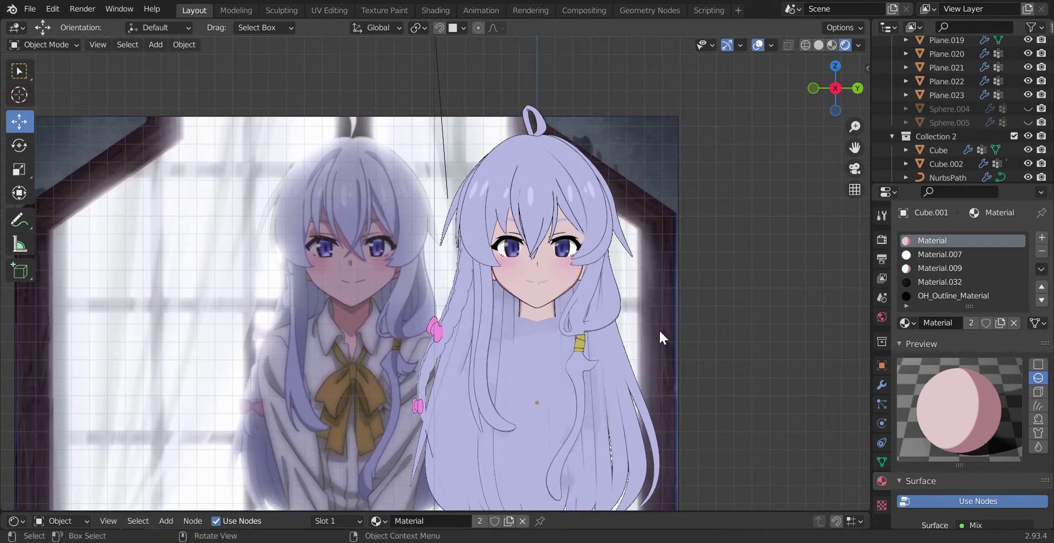
scroll(658, 336, down, 1)
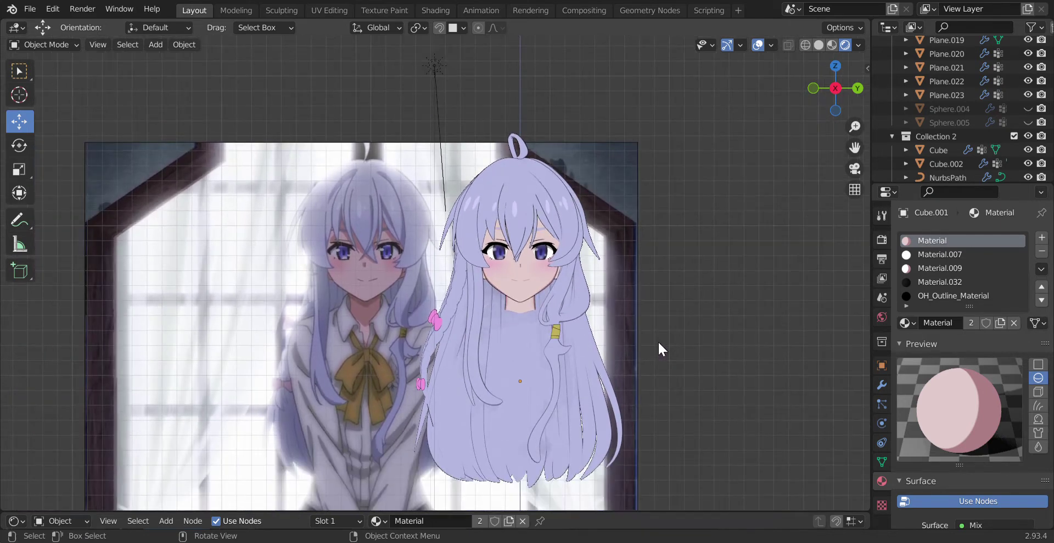
scroll(658, 341, down, 1)
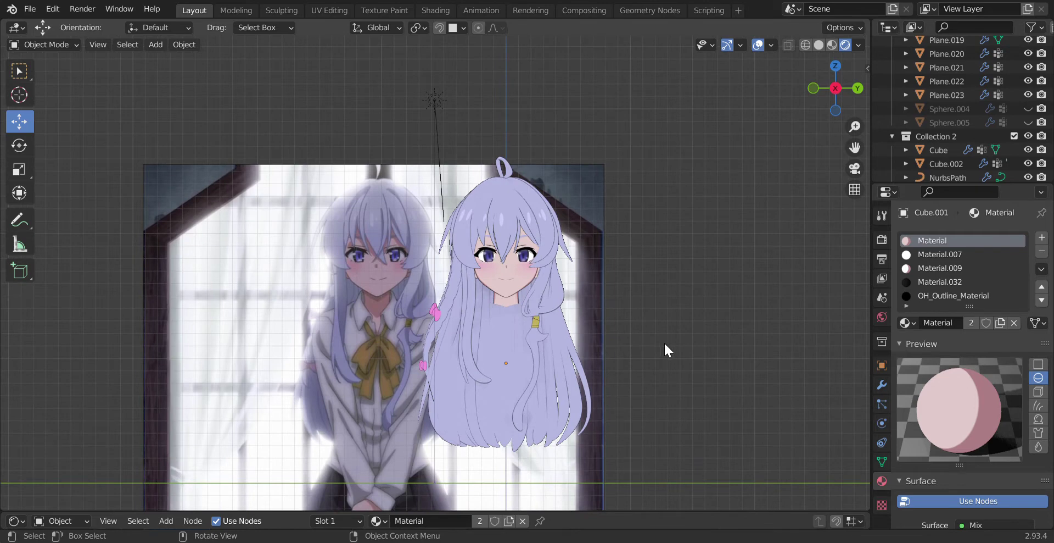
shift+middle_drag(664, 341, 668, 348)
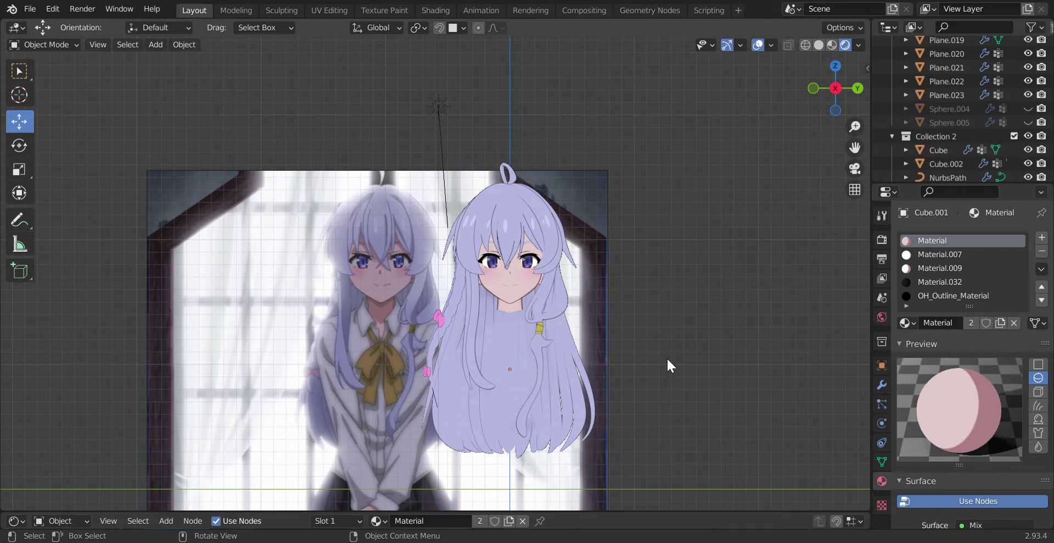
middle_drag(668, 359, 493, 359)
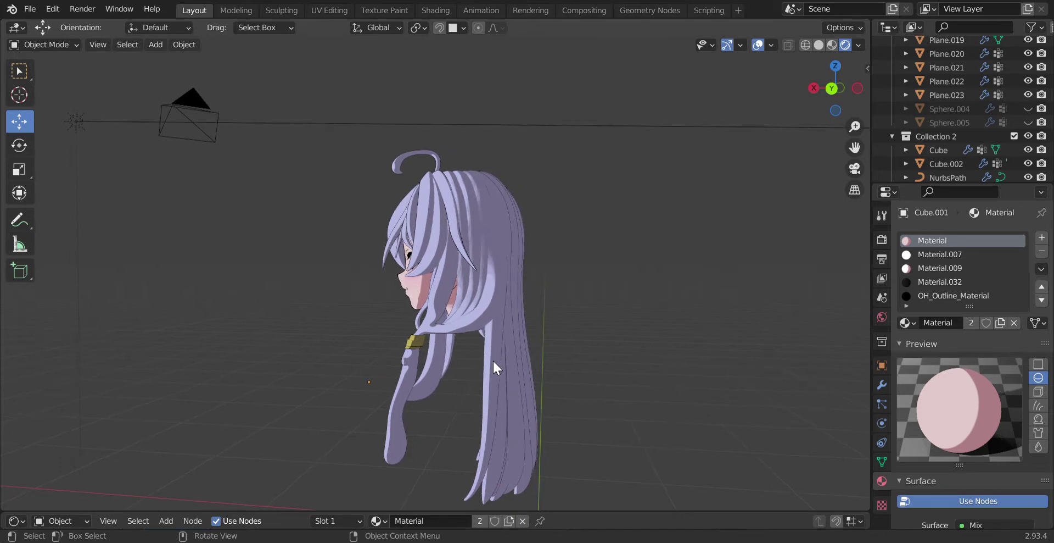
Step: Orbit around to face the head from the front, reference plane behind it
mouse_move(665, 359)
middle_down()
mouse_move(541, 359)
mouse_move(749, 363)
mouse_move(807, 351)
mouse_move(847, 361)
mouse_move(843, 350)
mouse_move(819, 352)
mouse_move(847, 362)
middle_up()
middle_drag(734, 358, 802, 361)
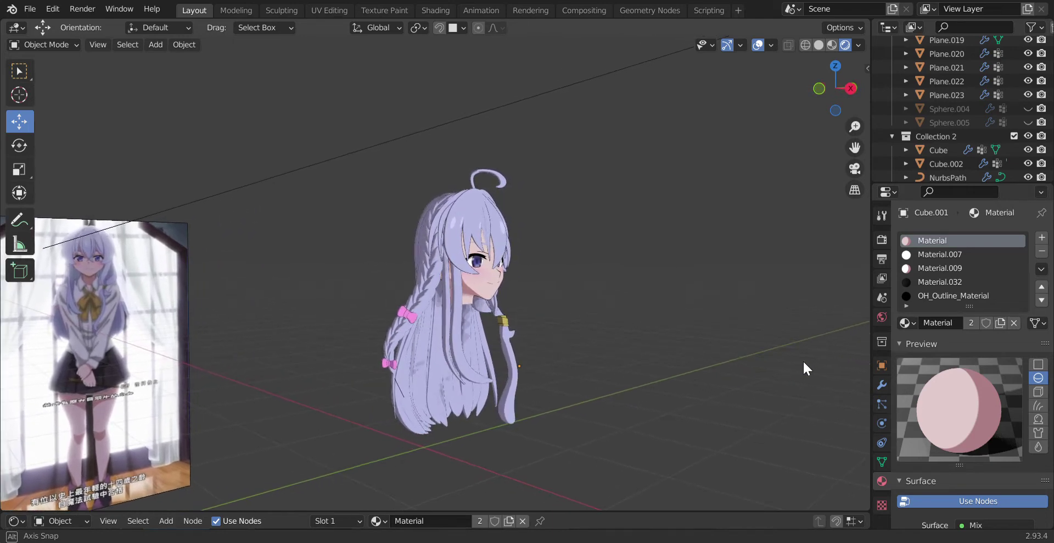
middle_drag(584, 349, 700, 353)
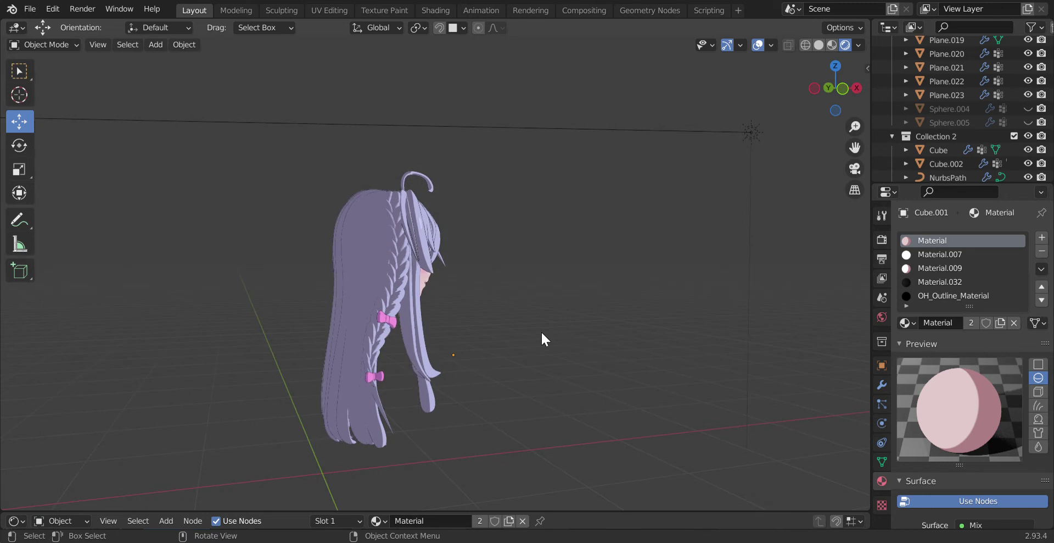
middle_drag(542, 333, 653, 333)
mouse_move(655, 333)
middle_down()
mouse_move(579, 327)
mouse_move(589, 319)
mouse_move(437, 317)
middle_up()
middle_drag(598, 318, 488, 324)
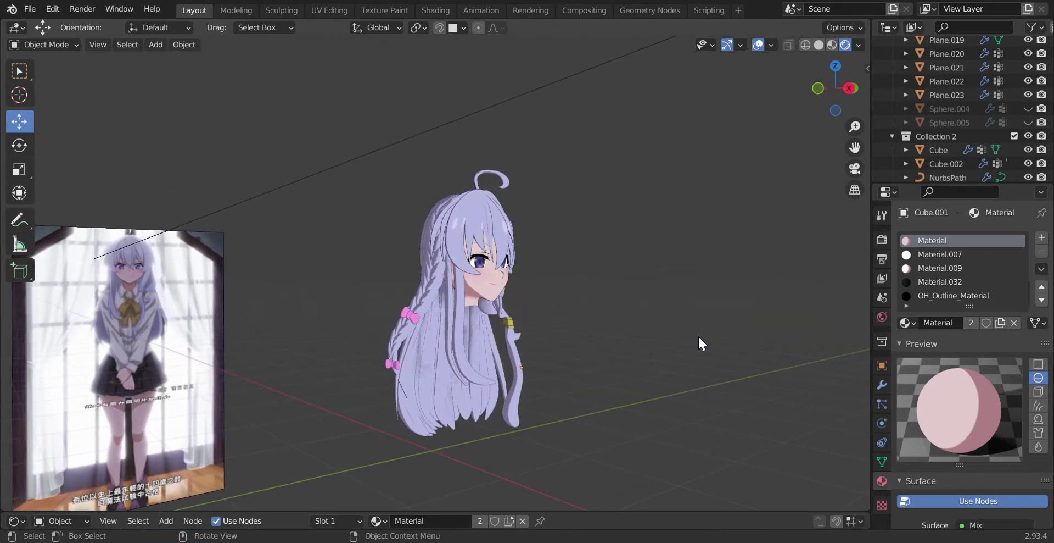
middle_drag(699, 338, 616, 334)
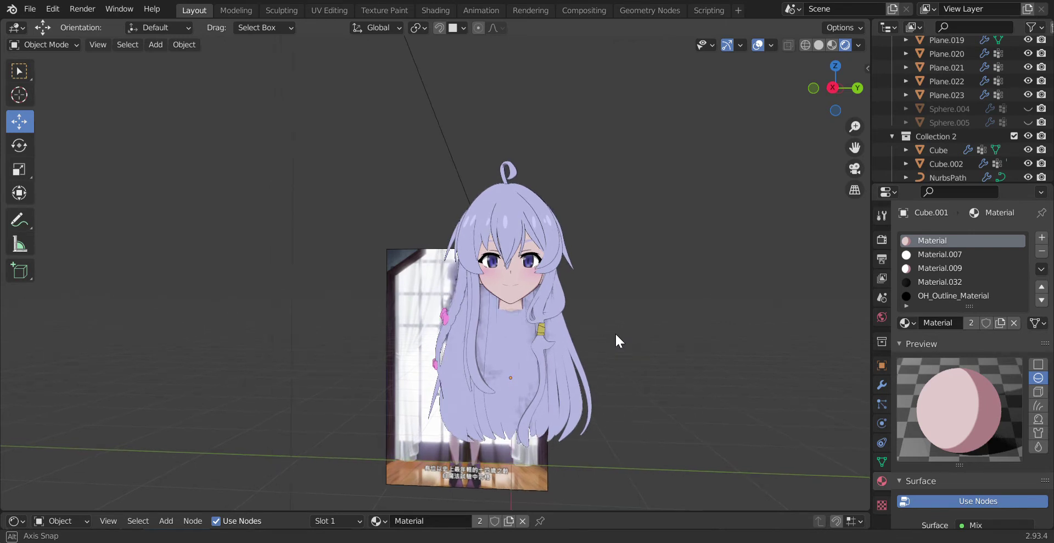
mouse_move(684, 357)
middle_down()
mouse_move(657, 352)
mouse_move(664, 311)
mouse_move(691, 328)
mouse_move(695, 349)
mouse_move(664, 356)
mouse_move(657, 398)
mouse_move(647, 338)
mouse_move(662, 317)
mouse_move(647, 310)
mouse_move(682, 302)
mouse_move(723, 328)
mouse_move(742, 389)
mouse_move(704, 414)
mouse_move(717, 424)
mouse_move(660, 449)
mouse_move(561, 423)
mouse_move(538, 394)
mouse_move(563, 362)
mouse_move(659, 322)
mouse_move(671, 381)
mouse_move(651, 424)
mouse_move(581, 451)
mouse_move(567, 434)
mouse_move(565, 382)
mouse_move(591, 364)
mouse_move(660, 361)
mouse_move(664, 377)
mouse_move(641, 380)
mouse_move(642, 370)
mouse_move(655, 384)
mouse_move(647, 353)
mouse_move(670, 355)
mouse_move(666, 391)
mouse_move(644, 380)
mouse_move(656, 381)
middle_up()
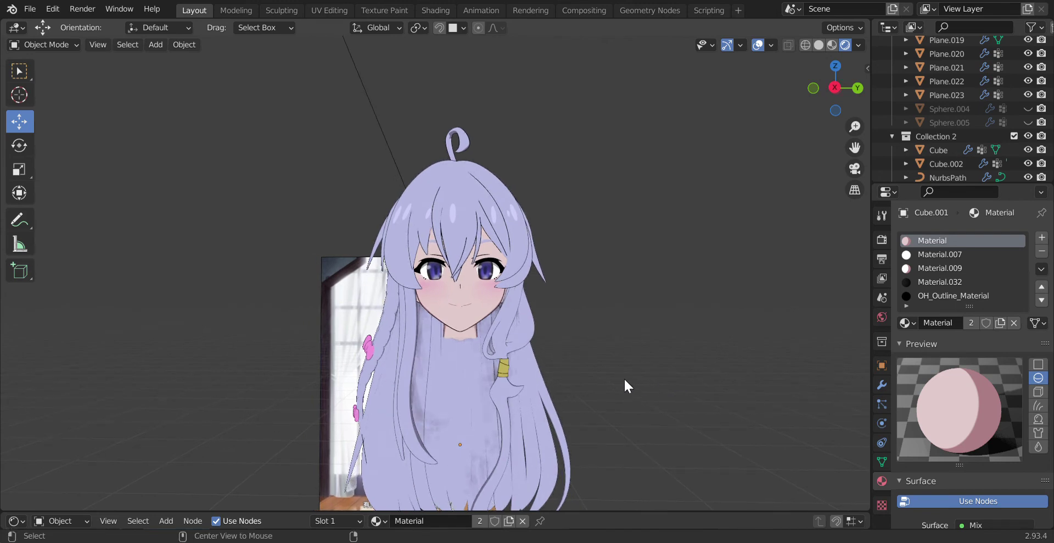
Step: Snap to the straight-on axis view, centre the head on the reference and zoom in
key(KP_7)
key(KP_1)
key(KP_3)
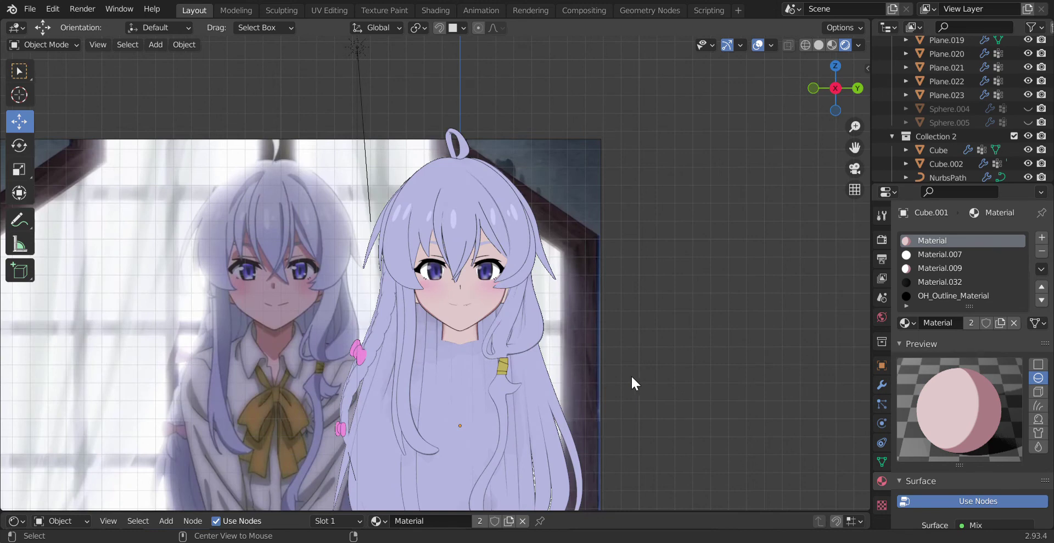
shift+middle_drag(591, 369, 660, 365)
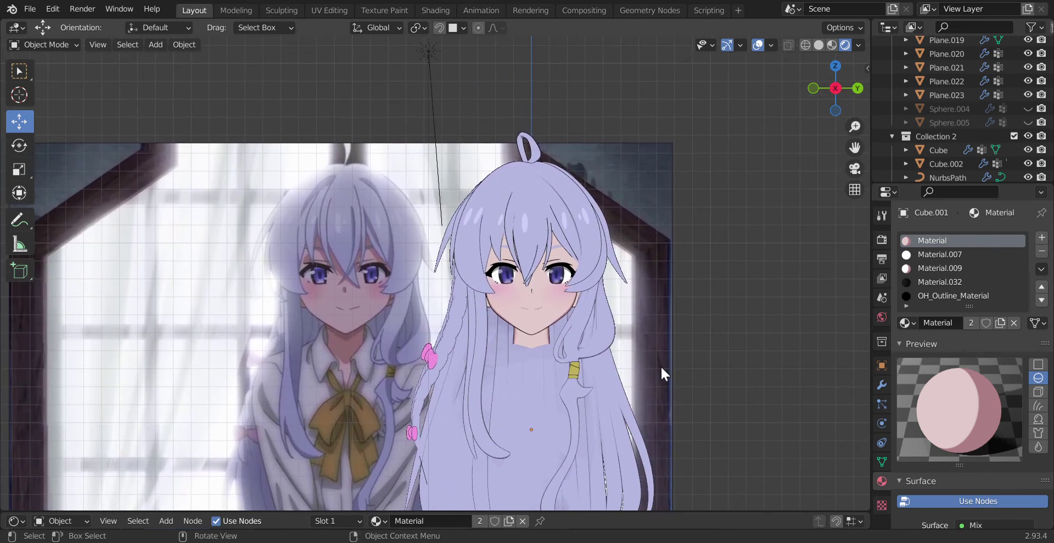
scroll(659, 366, up, 1)
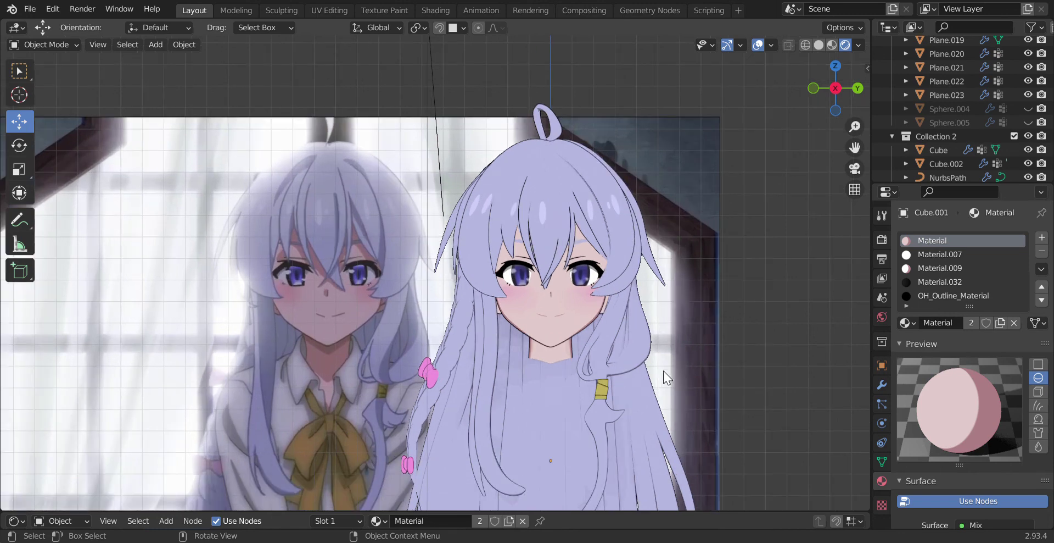